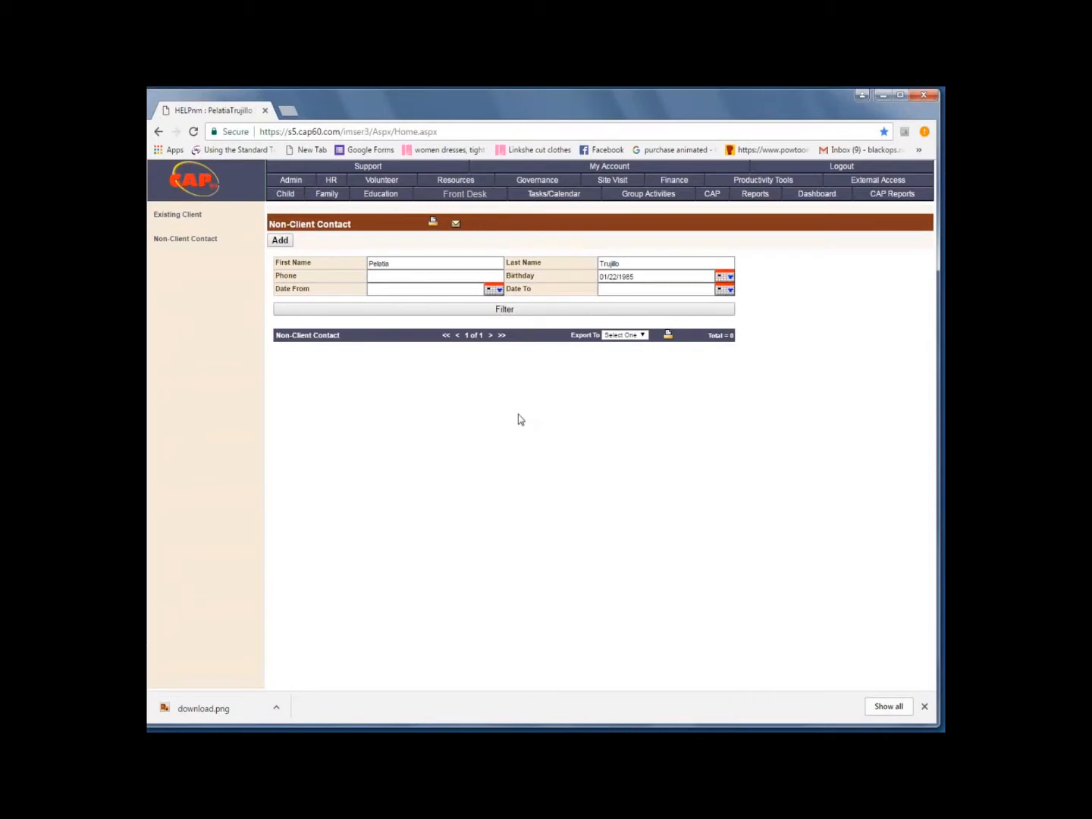
Add a new non-client contact record and set its contact date to 3/24/2017
click(280, 240)
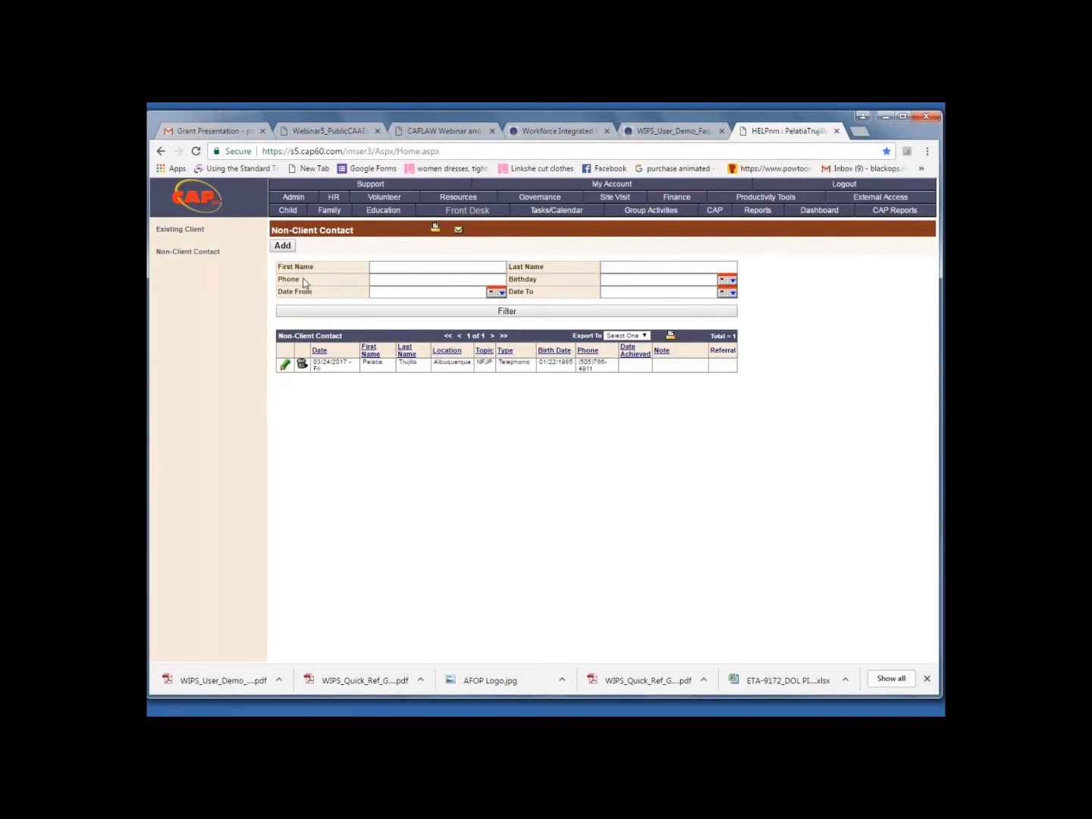
click(285, 250)
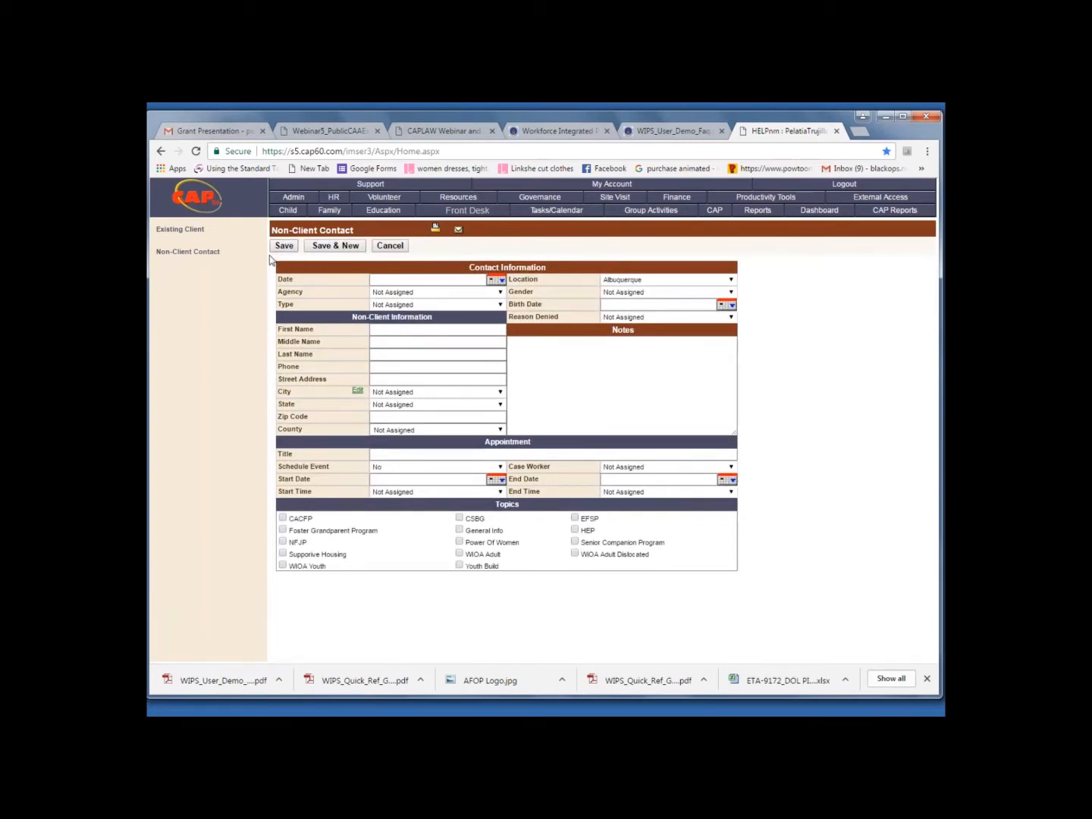
click(384, 281)
text(3/24/2017)
Set the contact's agency to HELP - New Mexico (CAP) and the contact type to Telephonic
click(500, 292)
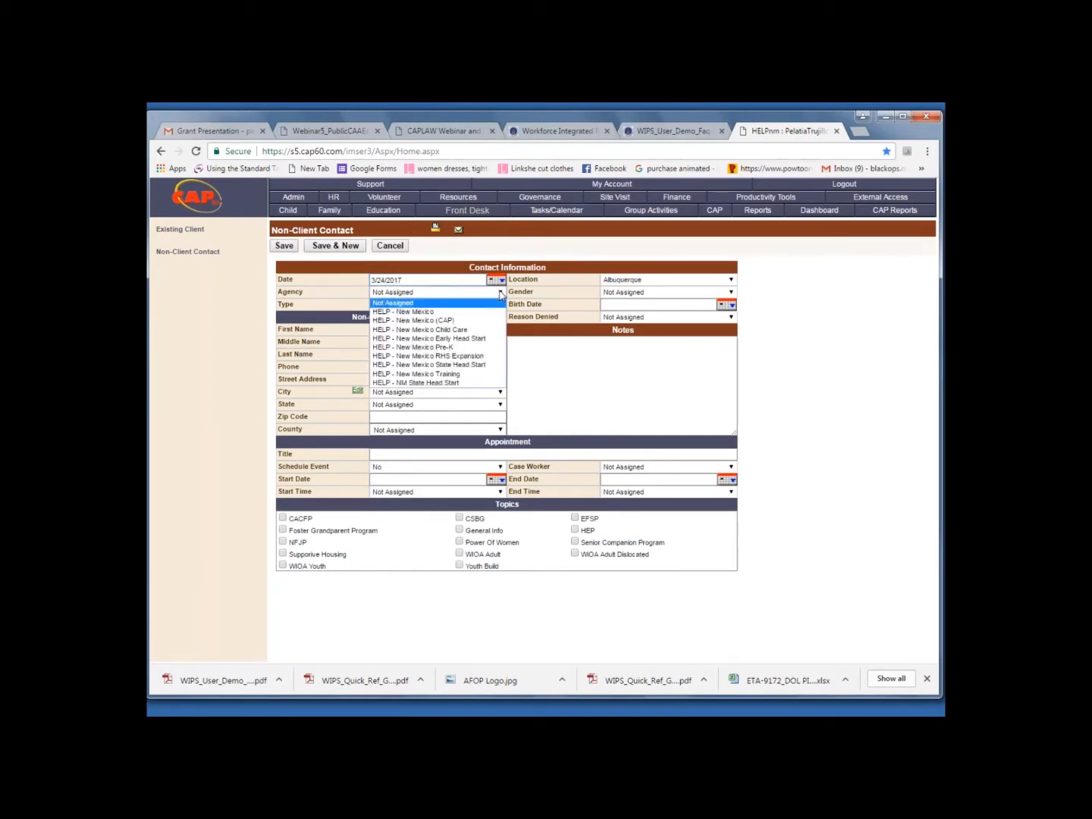
click(465, 322)
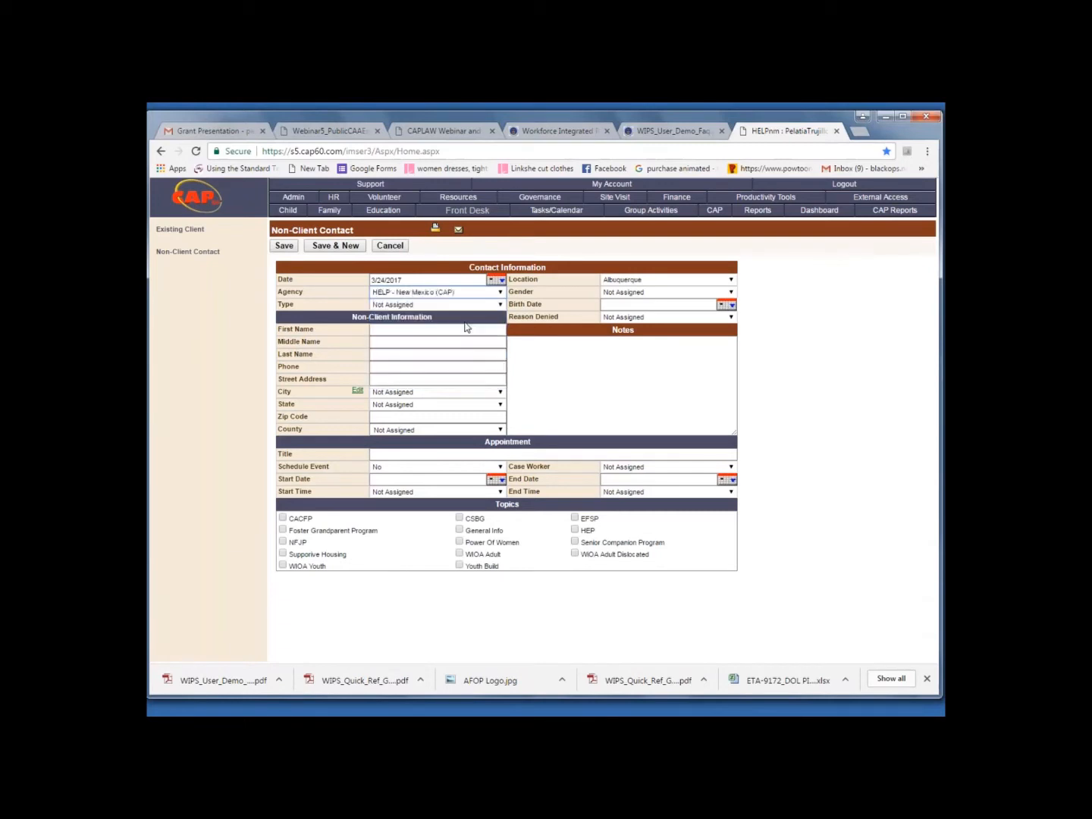
click(501, 306)
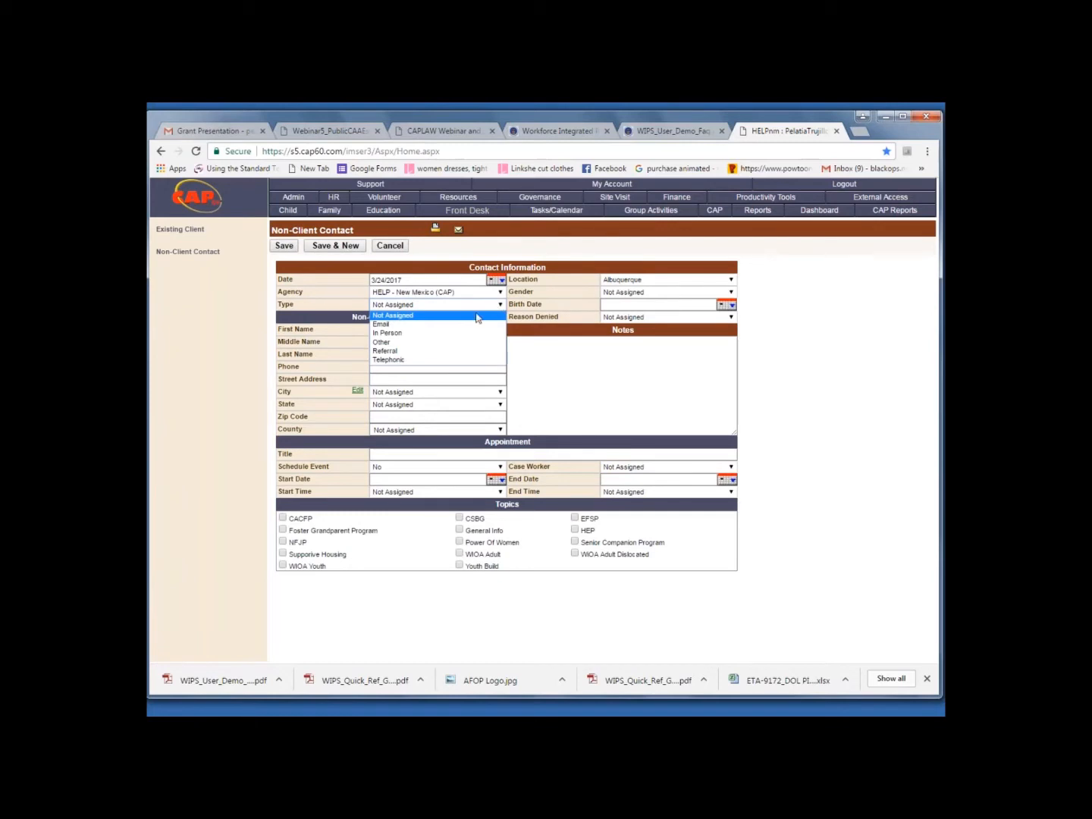
click(446, 361)
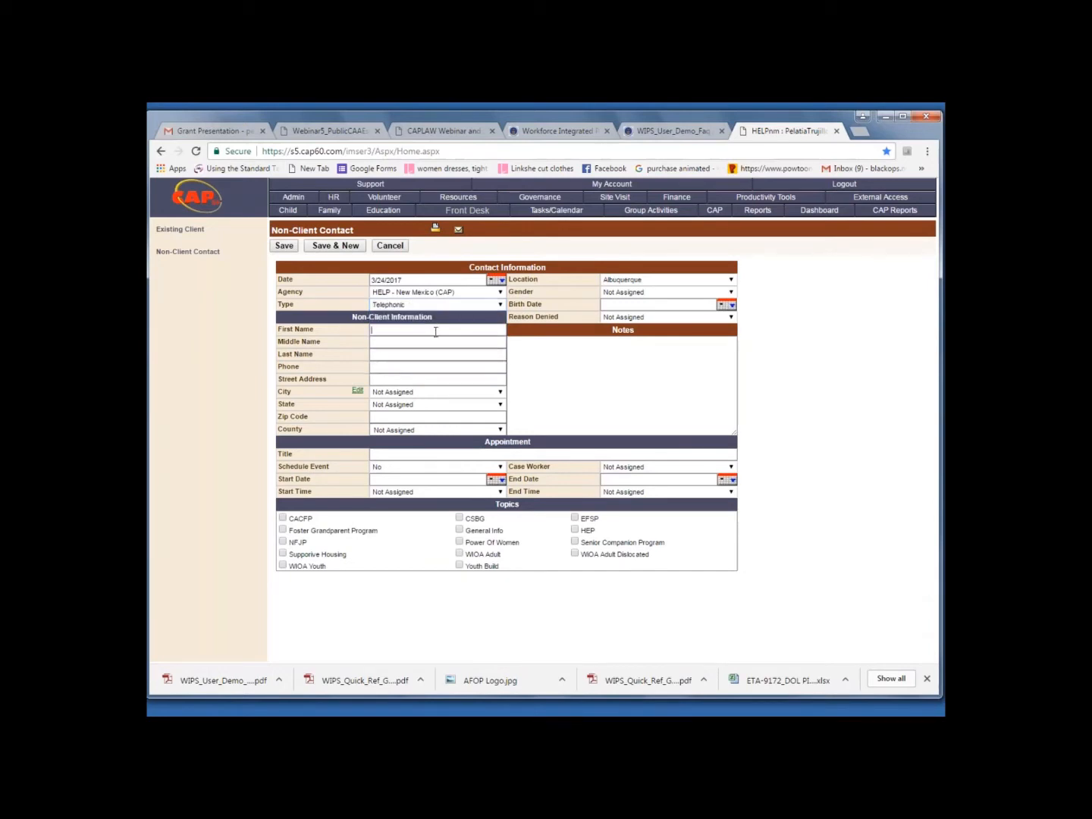
Enter the non-client's first name, last name and phone number
click(406, 352)
Enter the non-client's street address and choose Albuquerque as the city
click(457, 380)
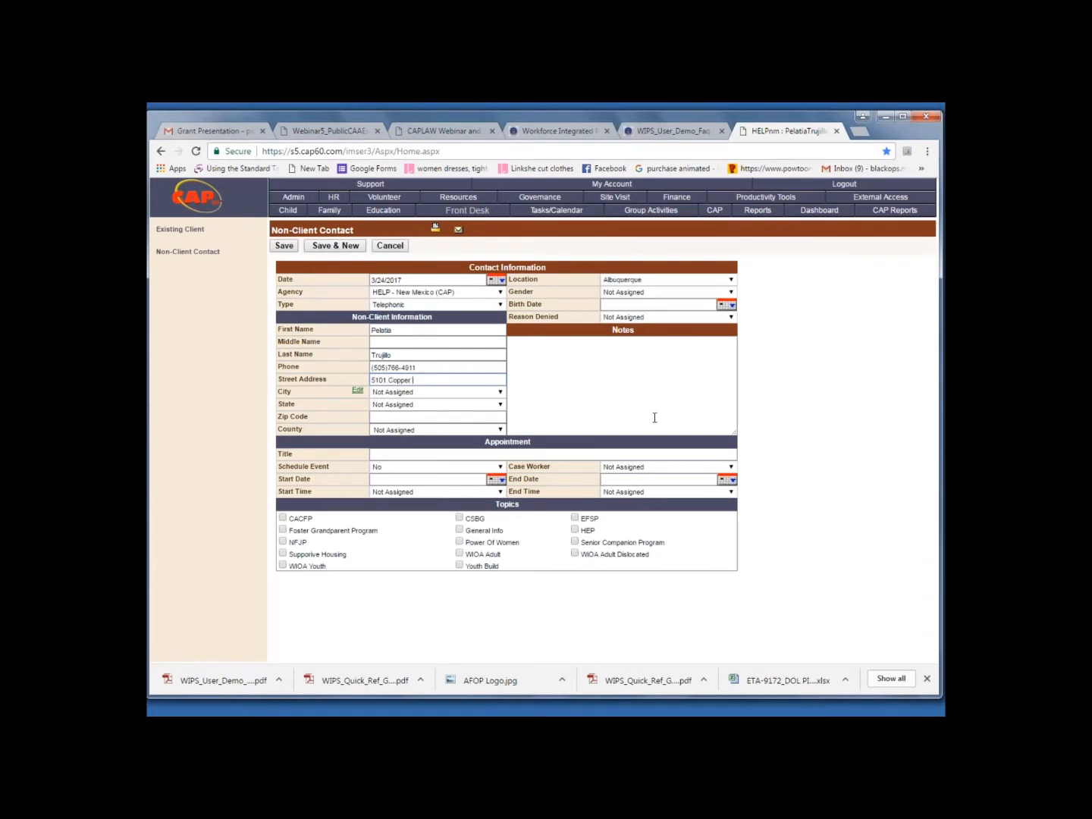
key(Tab)
click(500, 393)
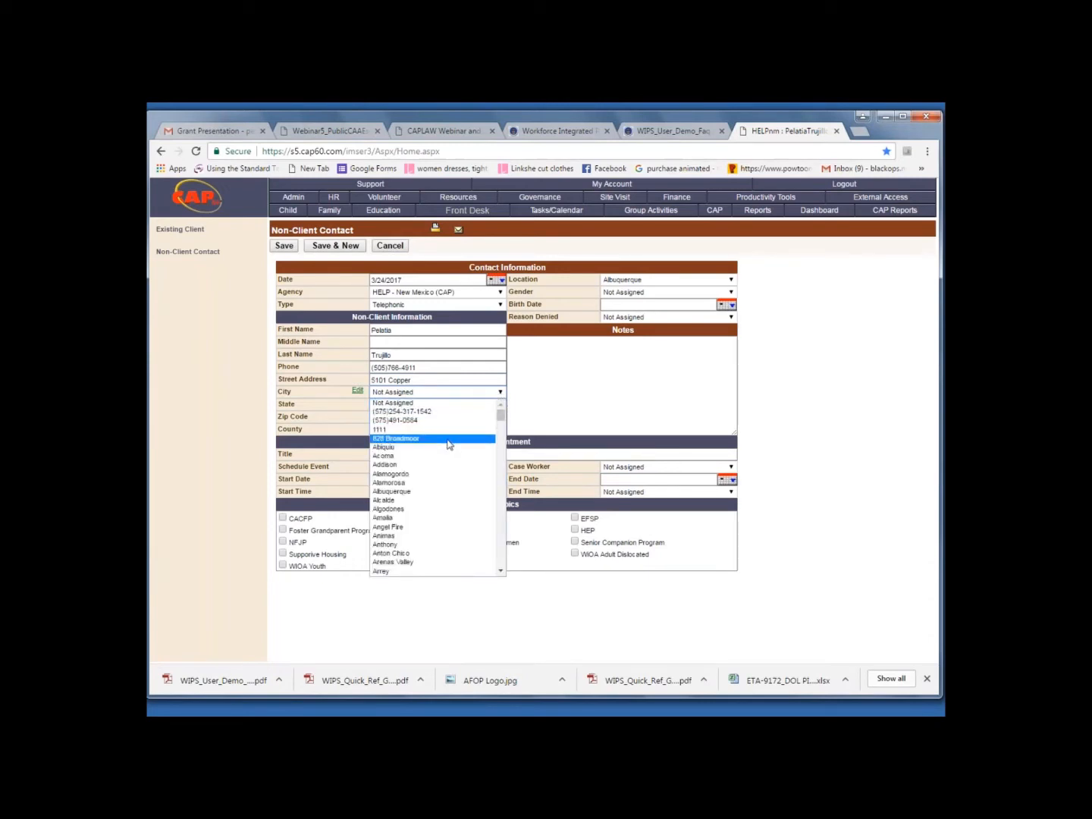
click(430, 491)
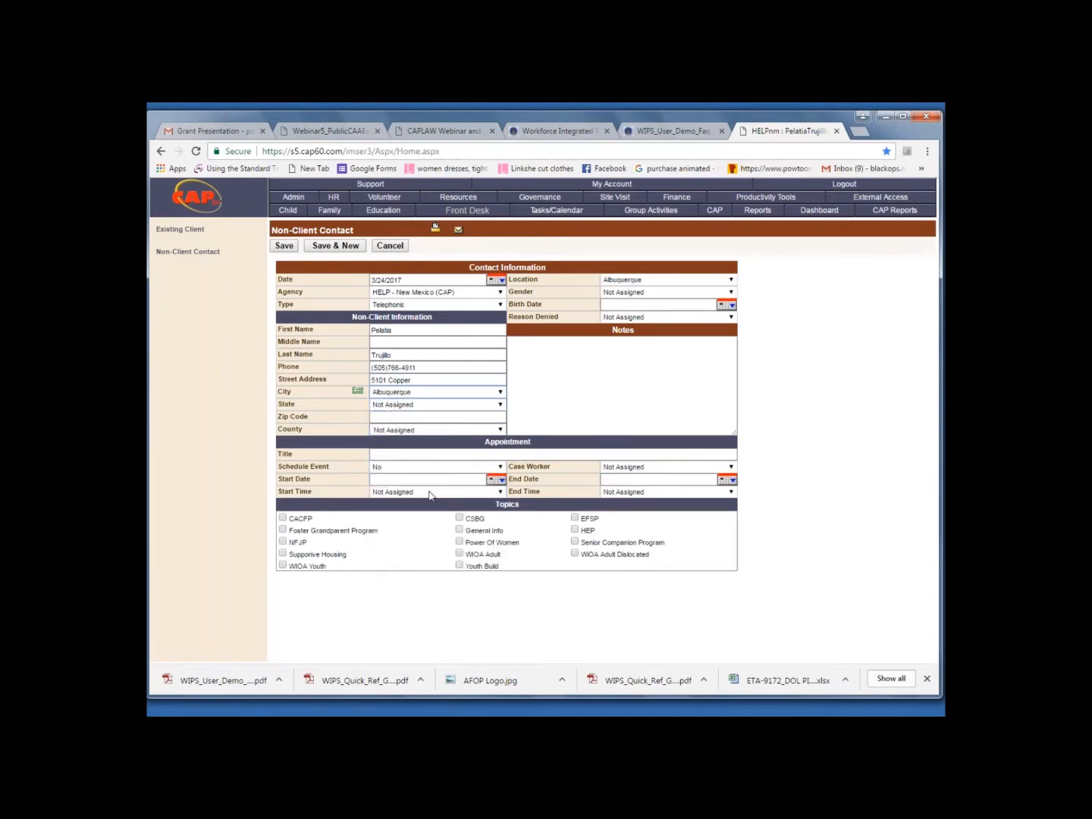
Complete the address with state NM, the contact's zip code and Bernalillo county
click(504, 406)
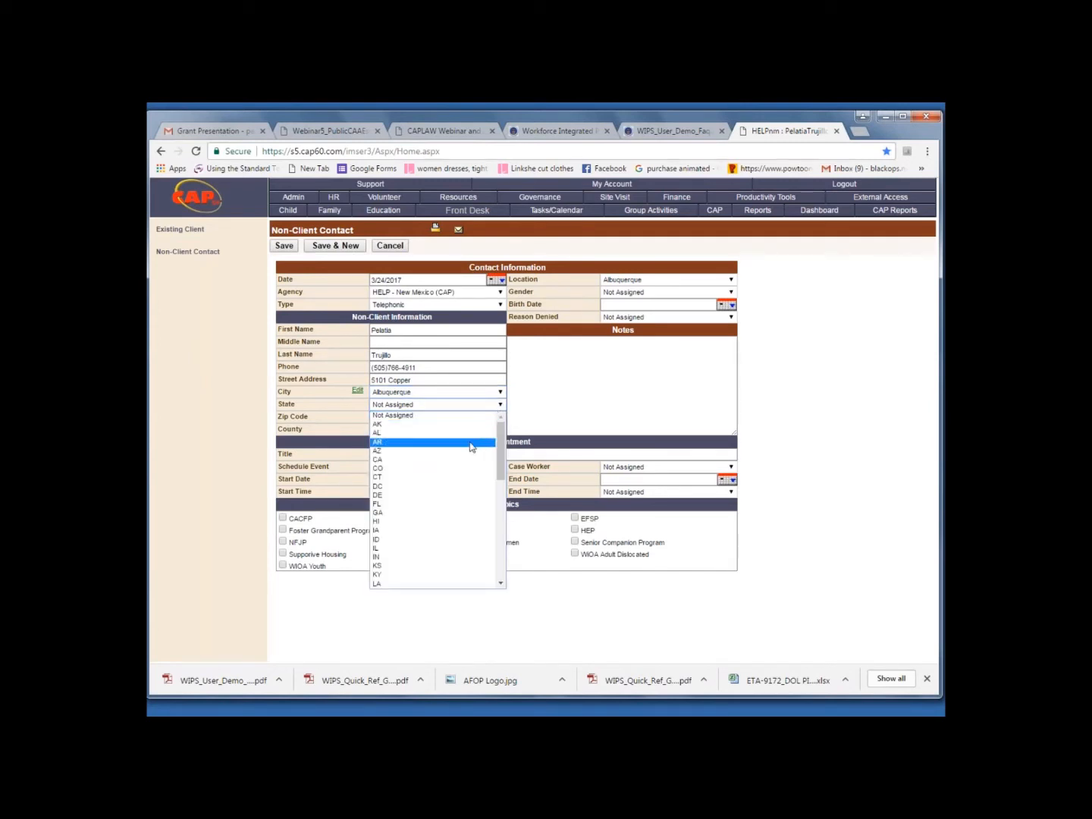
drag(501, 458, 490, 526)
click(430, 502)
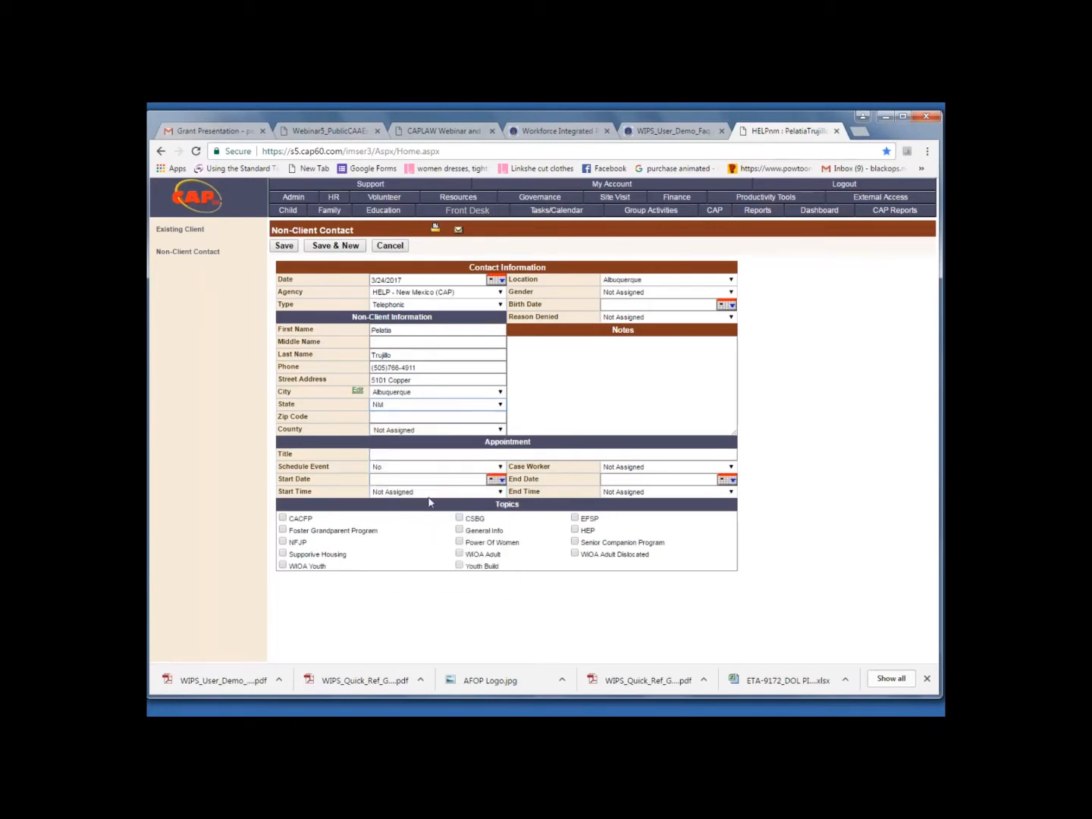
click(402, 416)
text(87108)
click(501, 430)
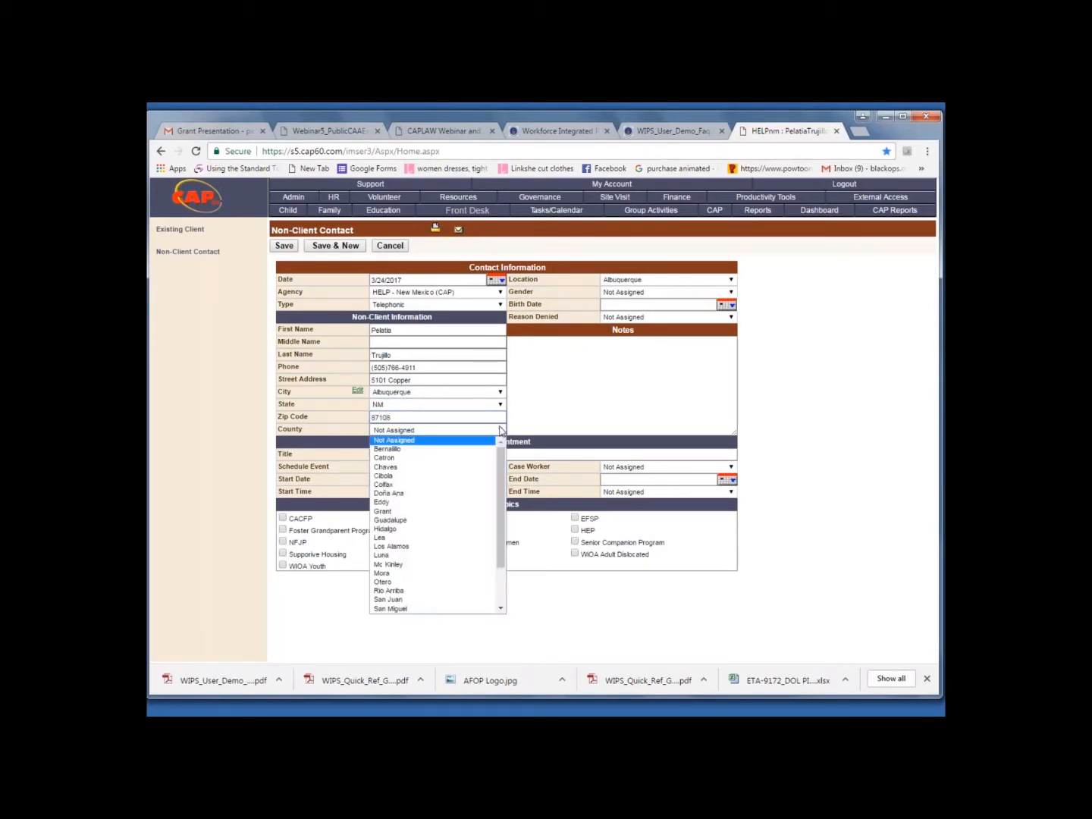
click(457, 450)
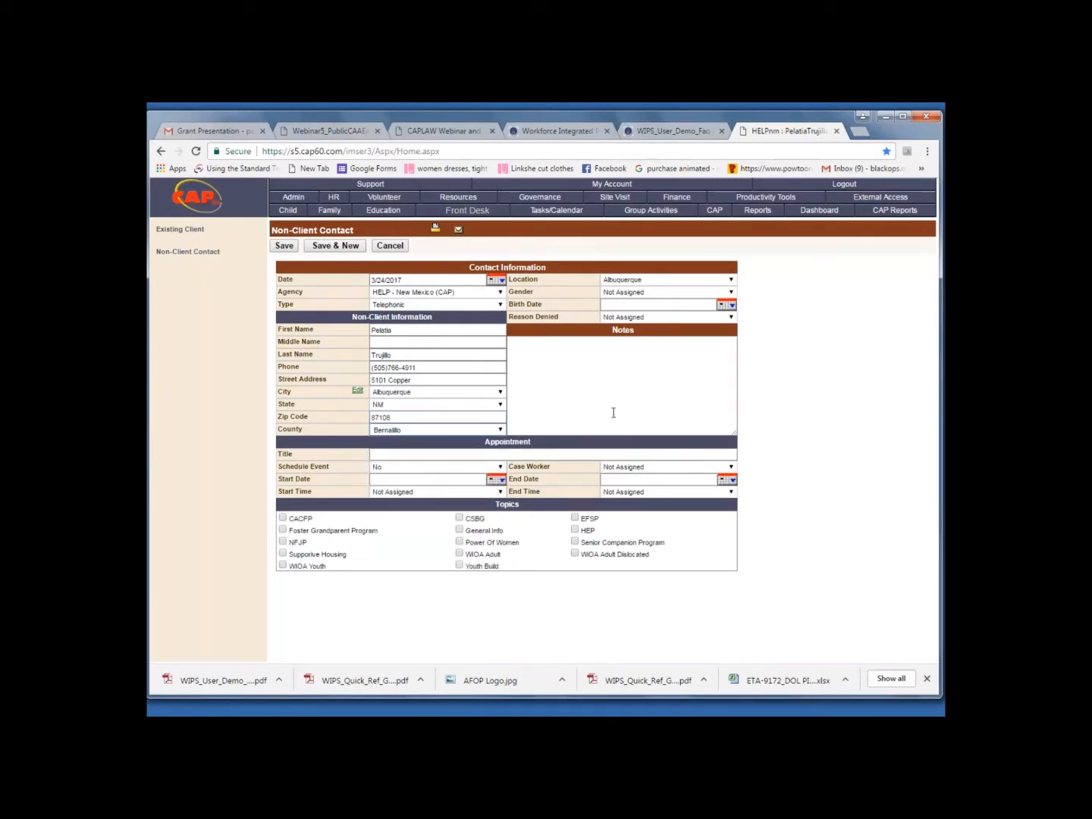
Choose Albuquerque as the contact location and Female as the gender
click(733, 282)
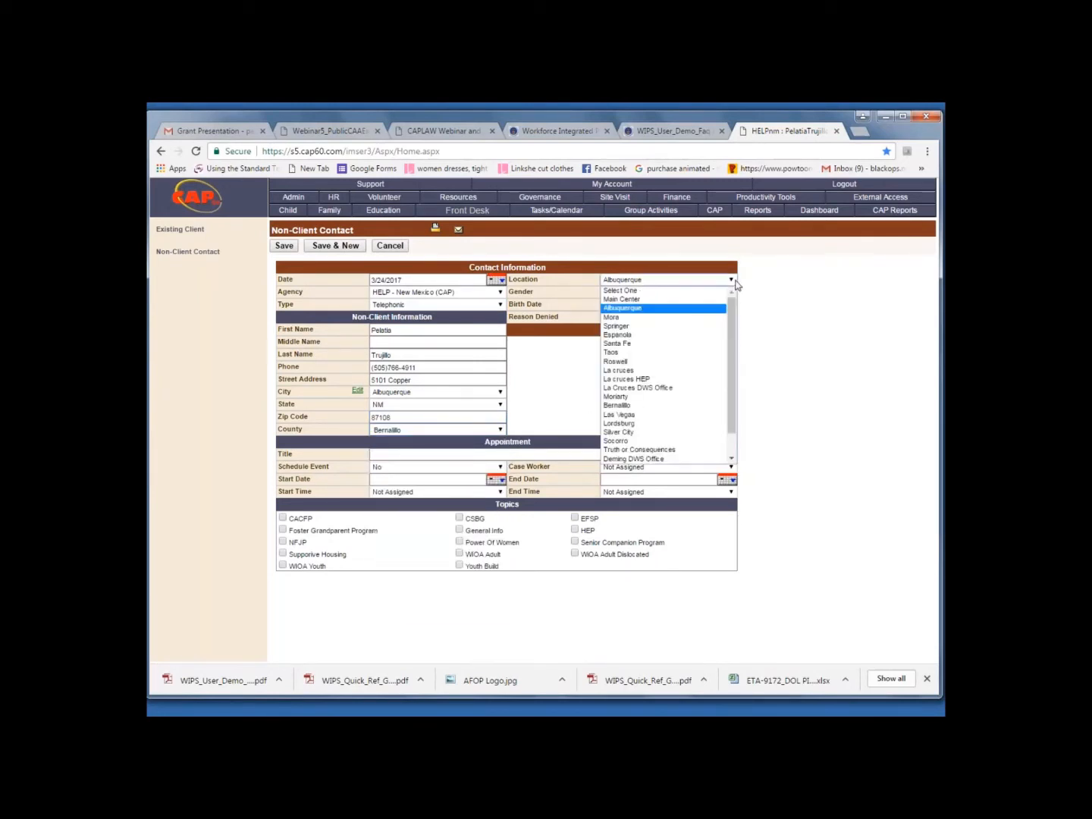
click(713, 310)
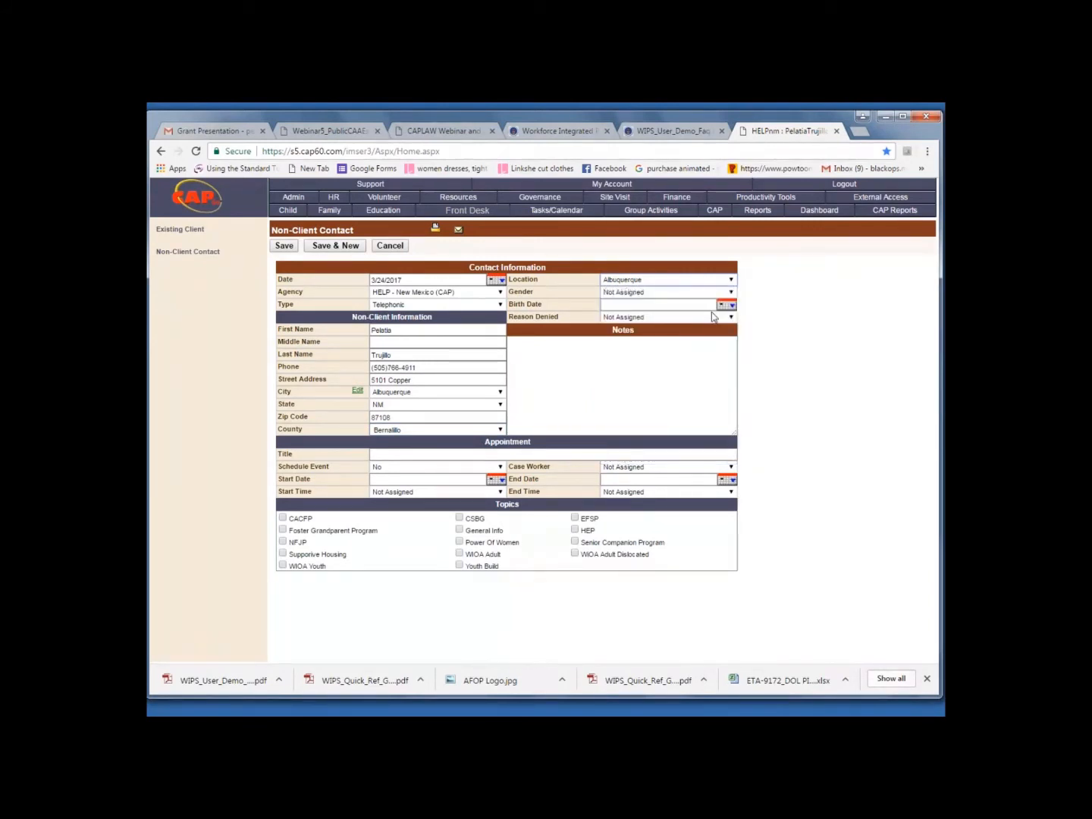
click(733, 292)
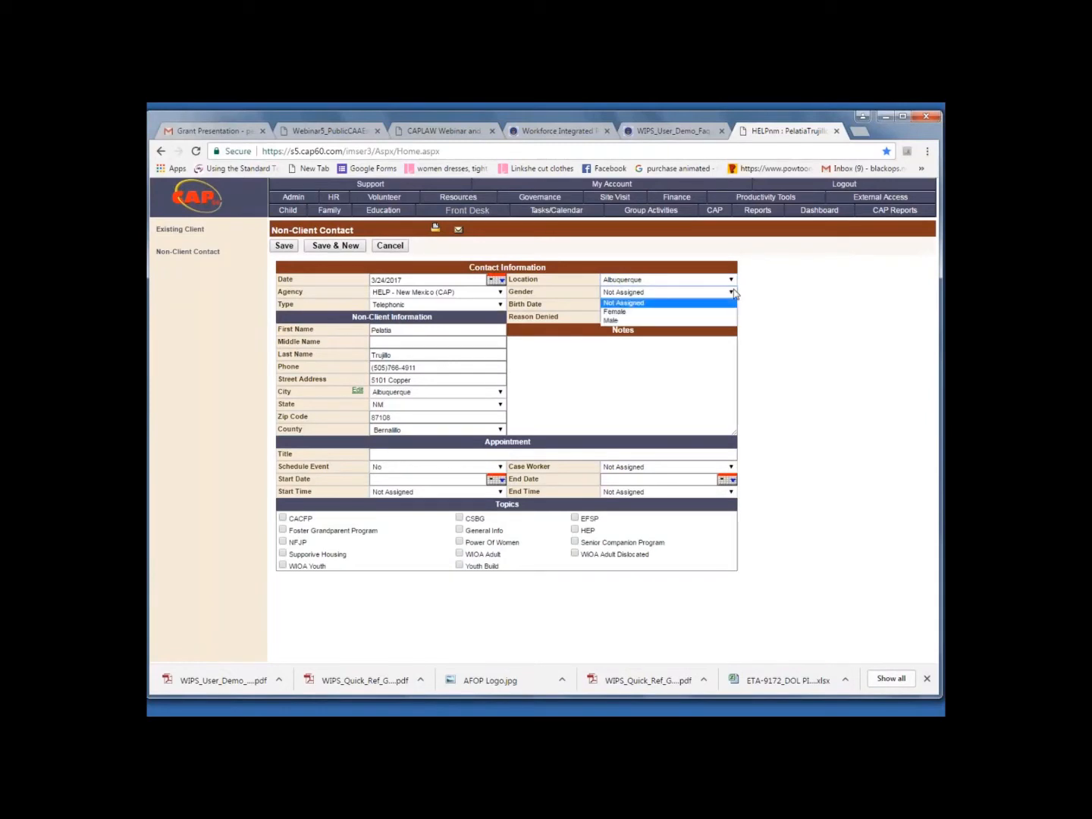
click(634, 311)
Enter the non-client's date of birth in the contact information
click(621, 305)
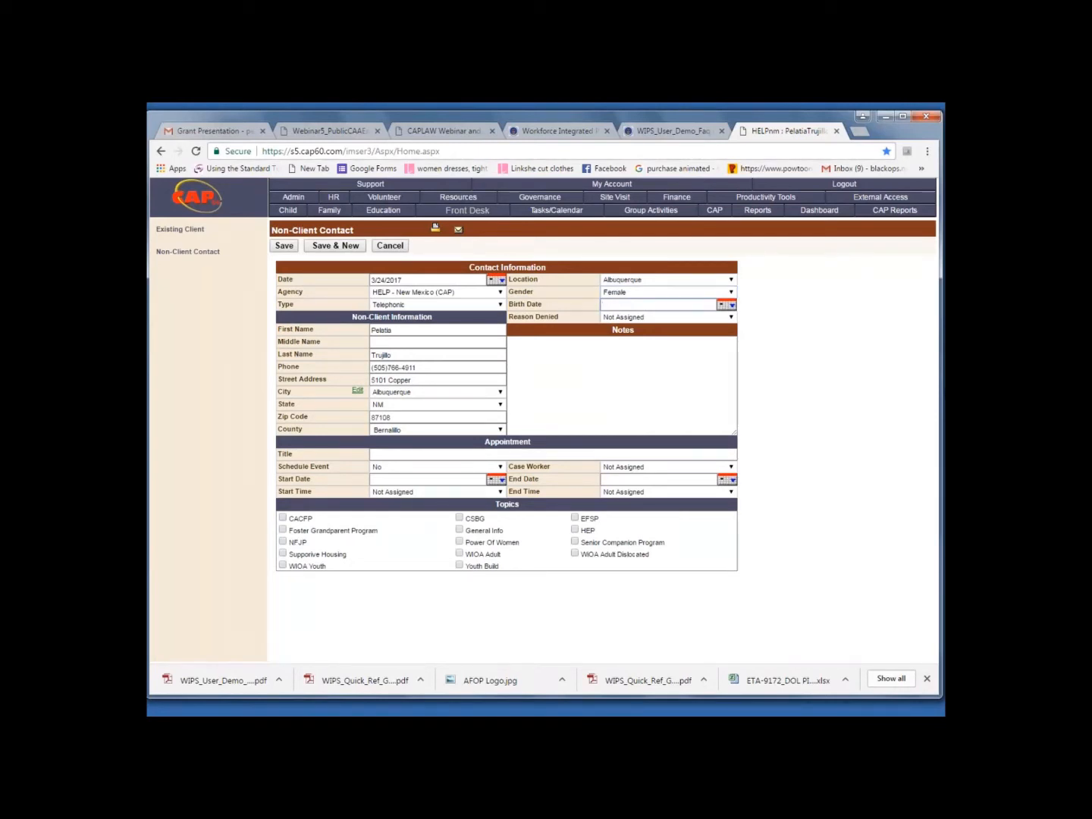
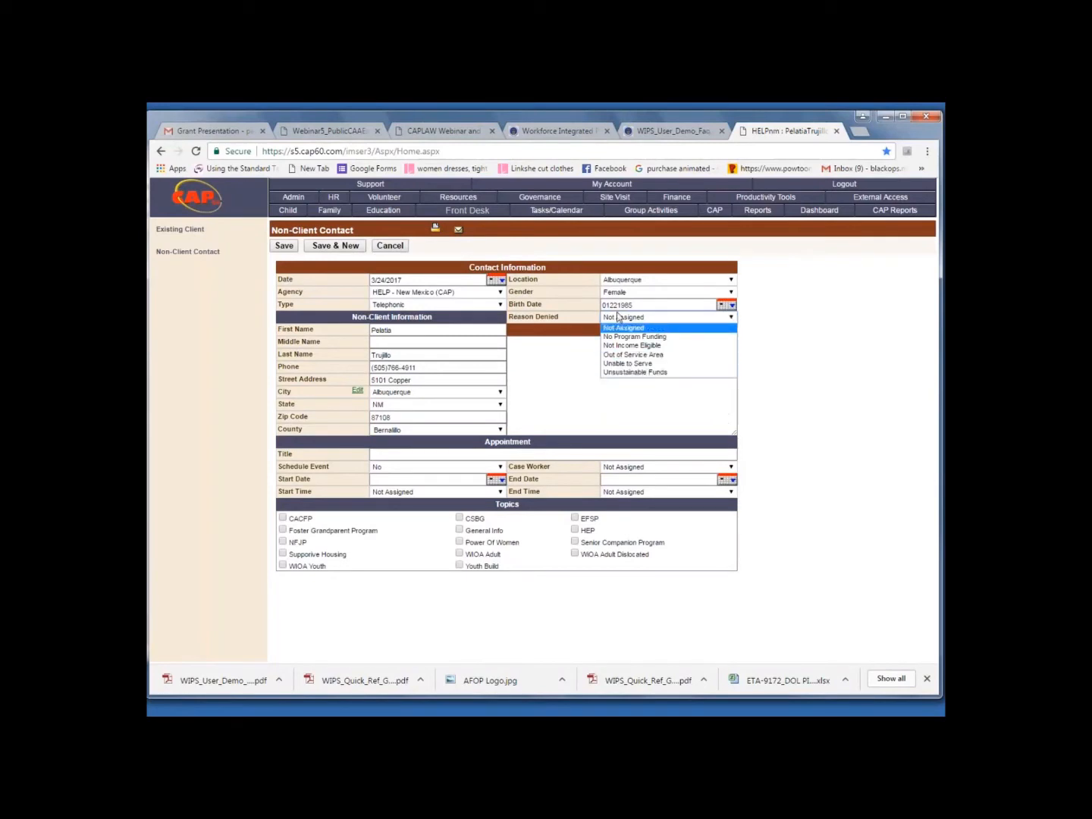
Paste the prepared note about the YouthBuild request and the WIOA referral to the Las Cruces office into the notes
click(557, 348)
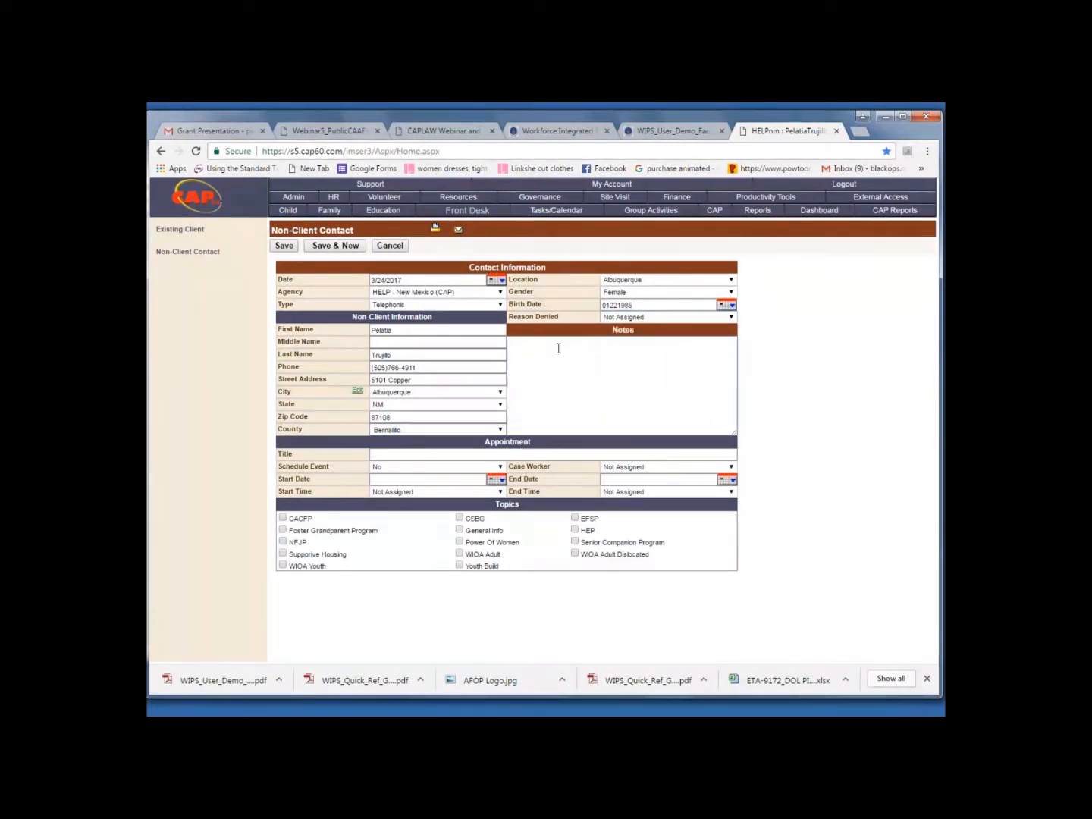
right_click(559, 348)
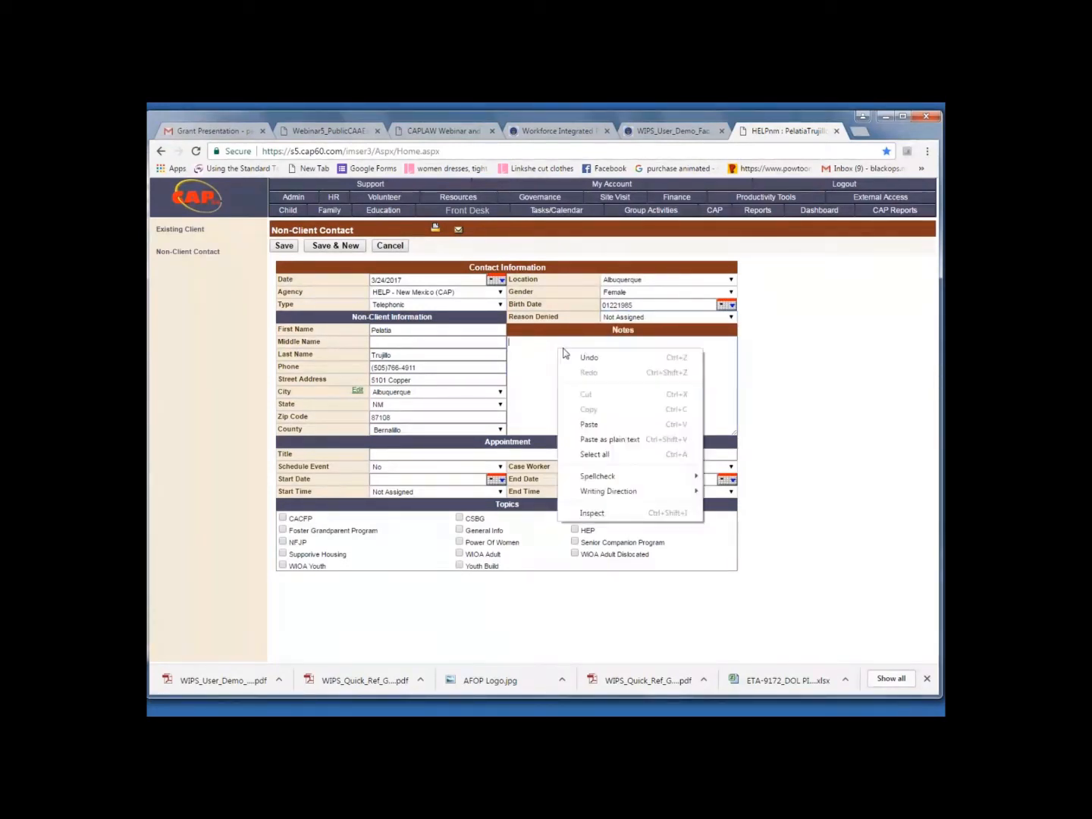
click(590, 425)
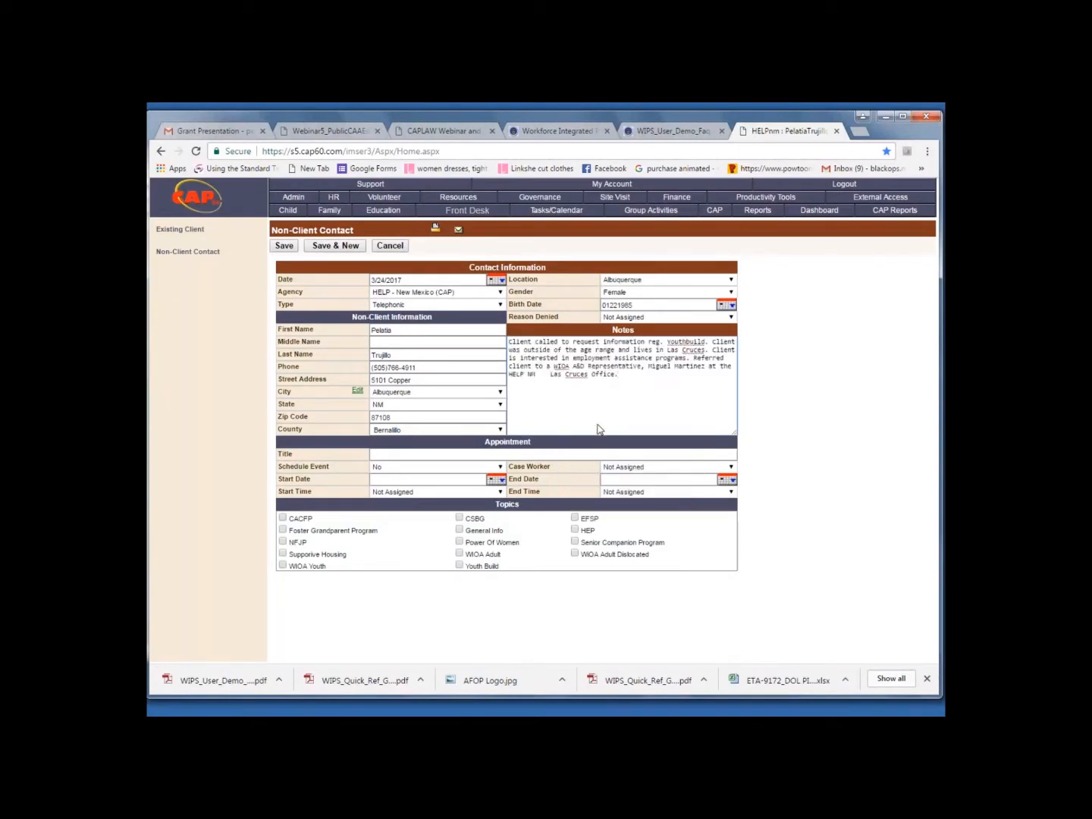
Set the reason denied to Unable to Serve and mark Youth Build as a contact topic
click(731, 318)
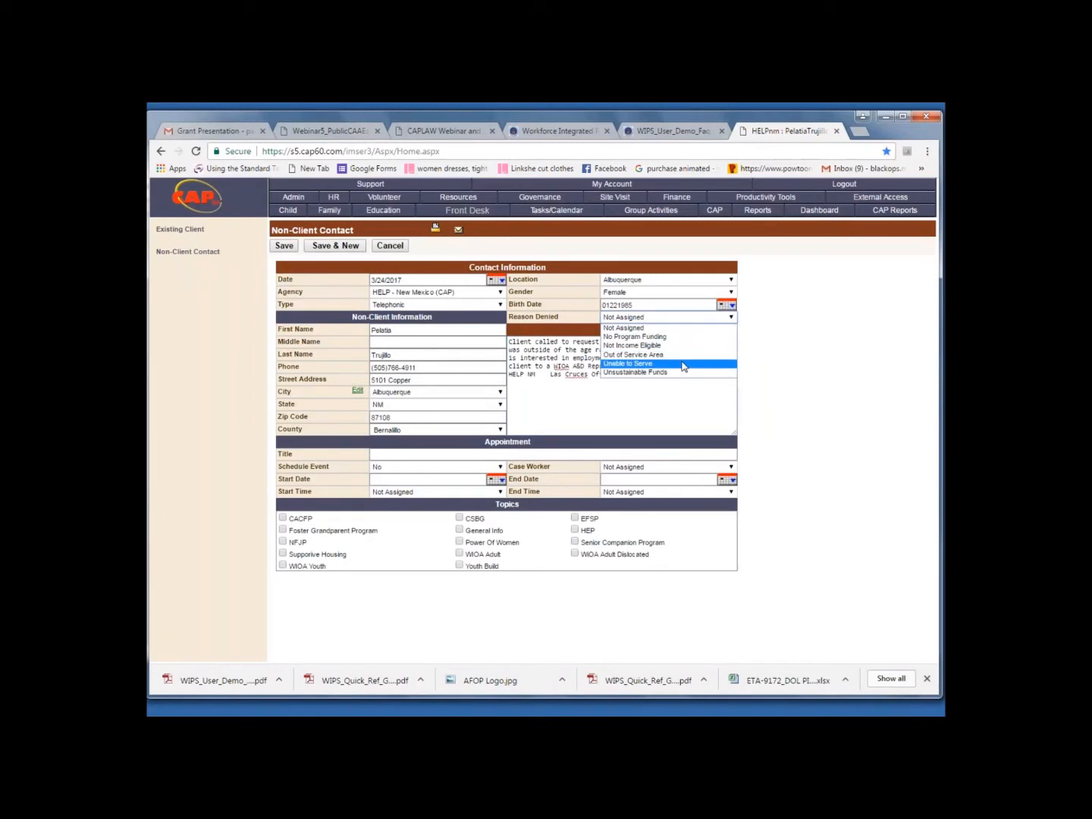
click(682, 364)
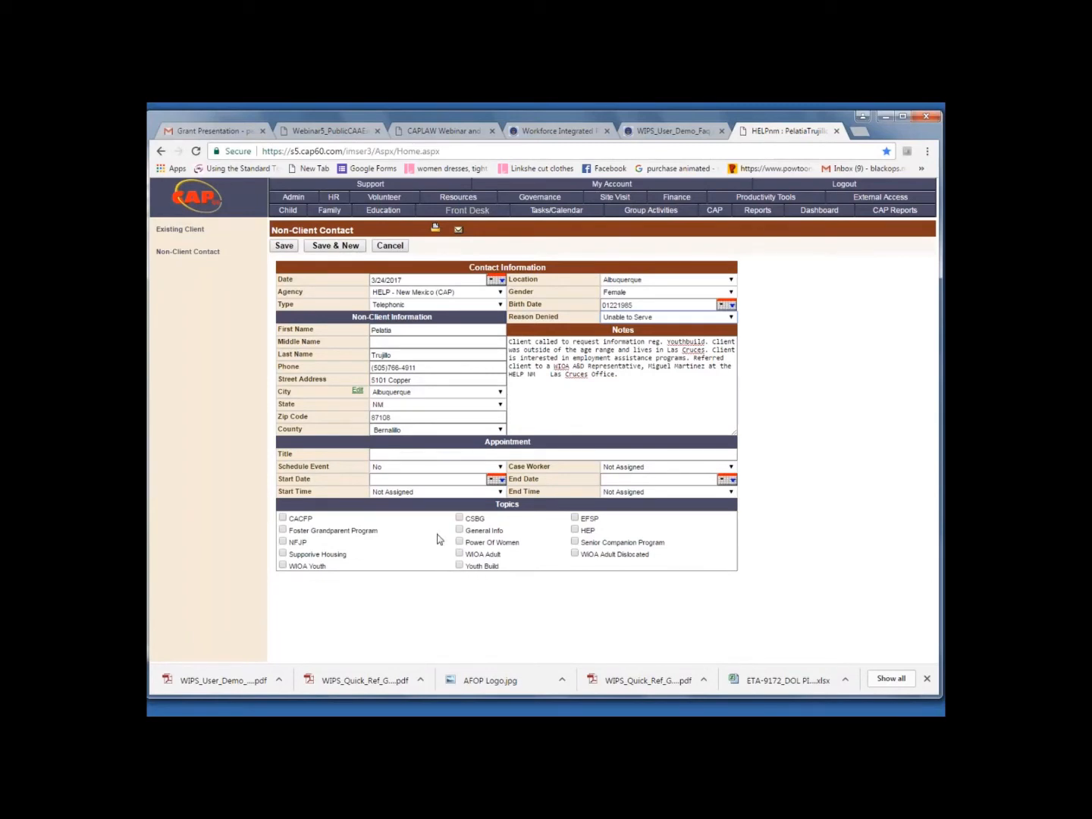
click(459, 566)
click(575, 555)
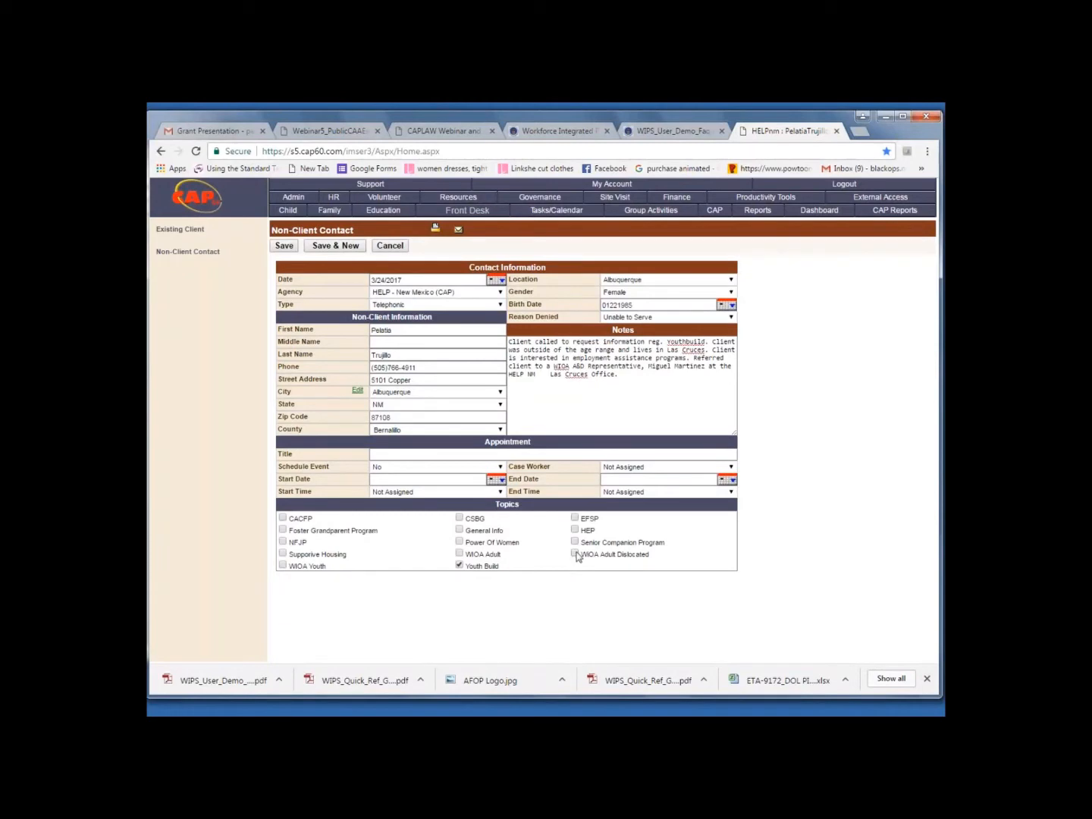